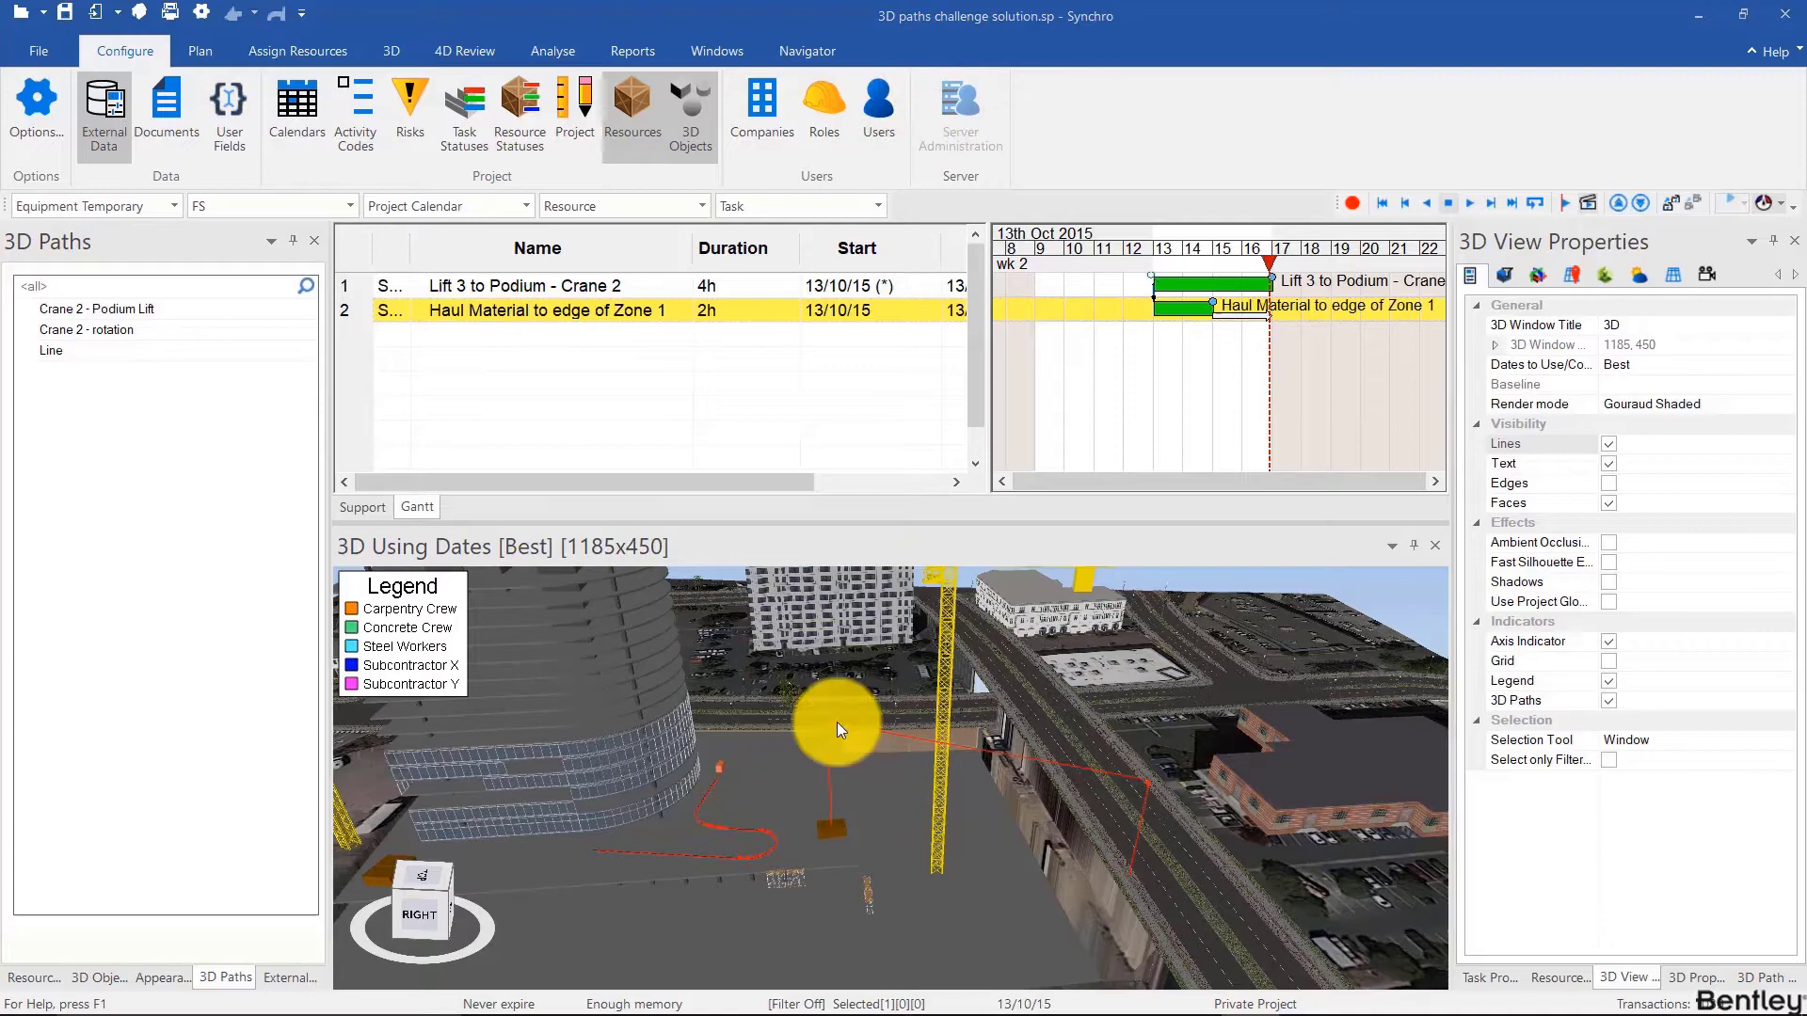
pyautogui.scroll(-2, 804, 812)
pyautogui.scroll(-2, 826, 831)
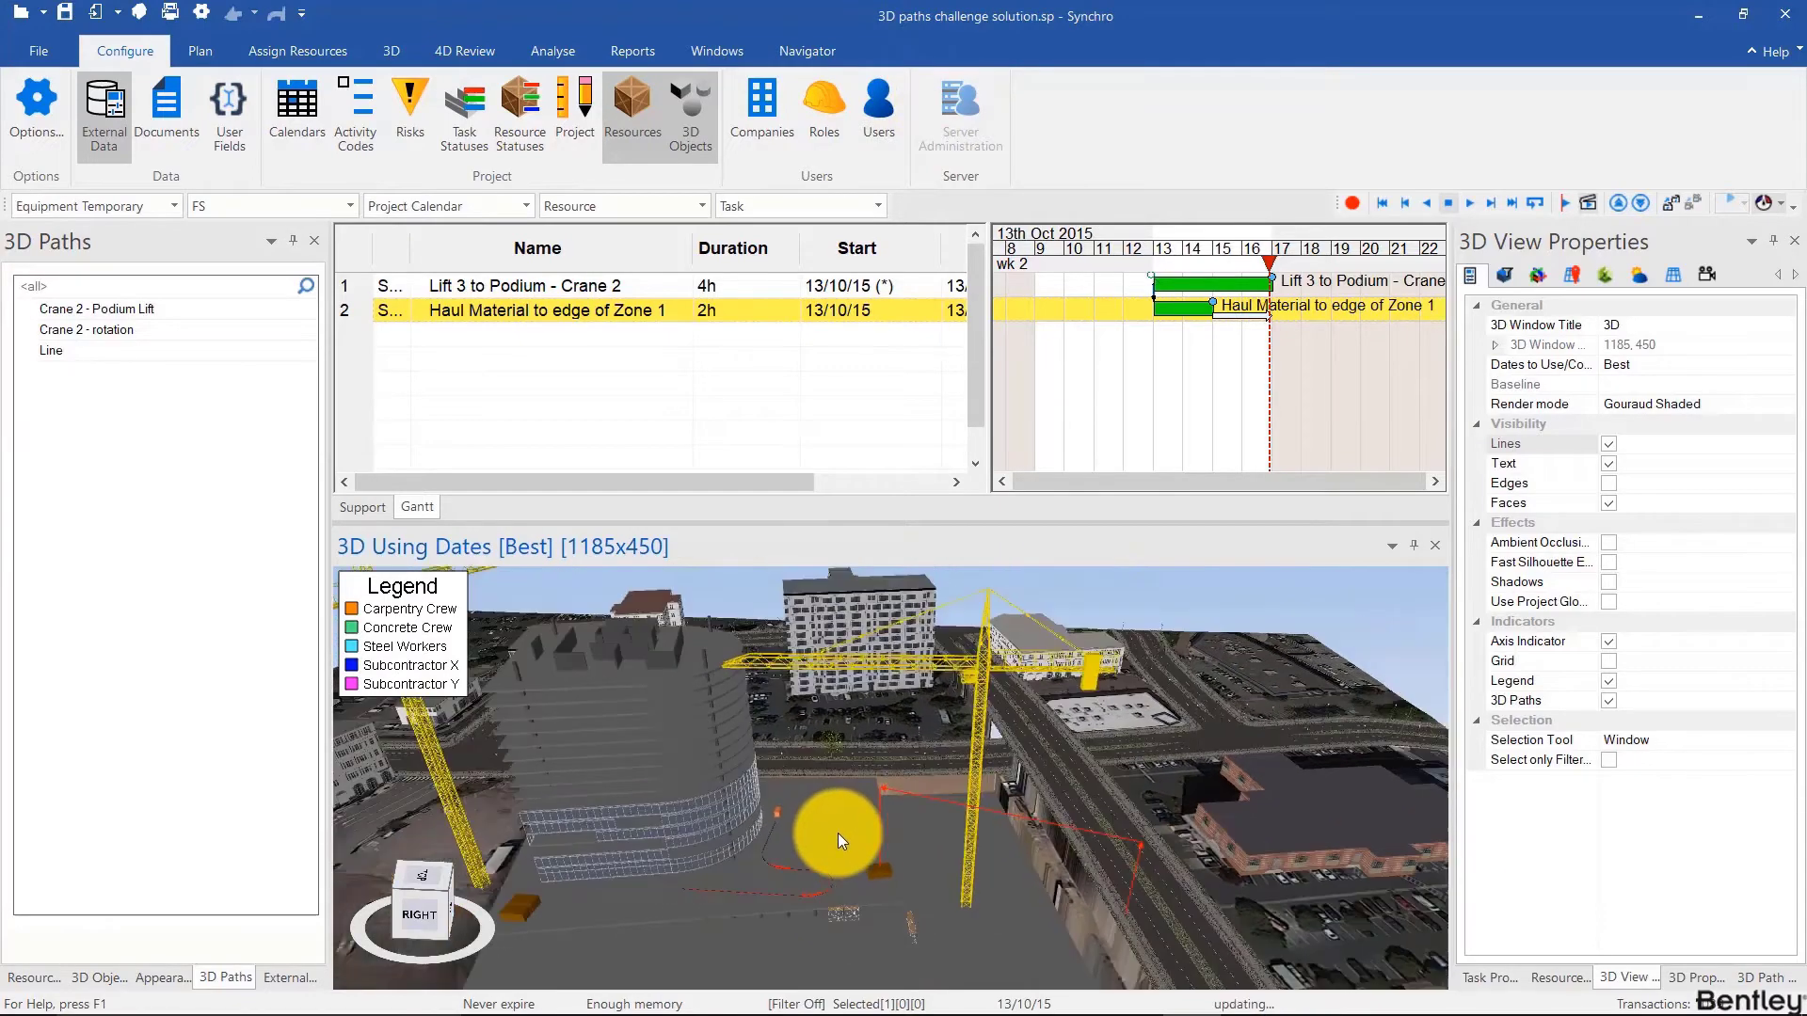
pyautogui.scroll(-2, 837, 834)
pyautogui.scroll(-2, 840, 835)
pyautogui.scroll(2, 840, 834)
pyautogui.scroll(1, 861, 851)
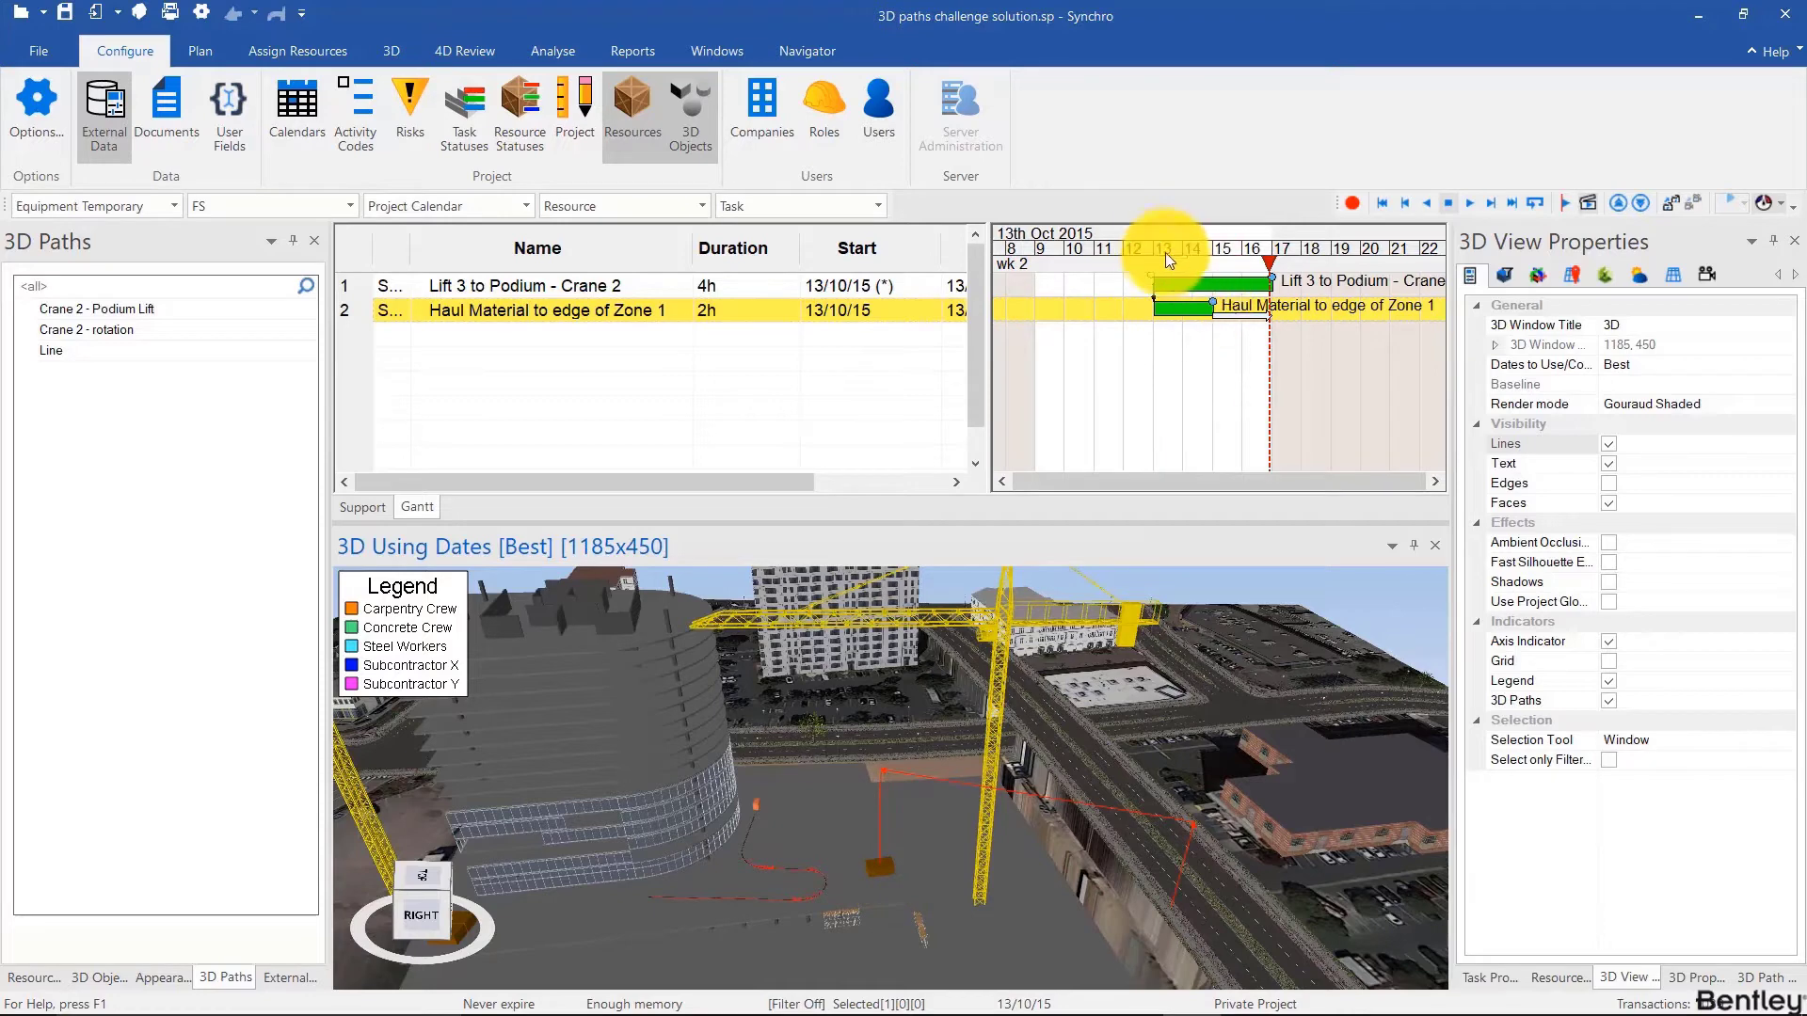
# Step: Rewind the time focus to just before the Lift 3 to Podium task
pyautogui.moveTo(1154, 249)
pyautogui.mouseDown()
pyautogui.moveTo(1275, 272)
pyautogui.moveTo(1154, 278)
pyautogui.mouseUp()
# Step: Pan to the forklift's curved path and advance time into the haul task
pyautogui.moveTo(695, 856)
pyautogui.mouseDown()
pyautogui.moveTo(750, 807)
pyautogui.moveTo(729, 862)
pyautogui.moveTo(702, 840)
pyautogui.moveTo(835, 846)
pyautogui.mouseUp()
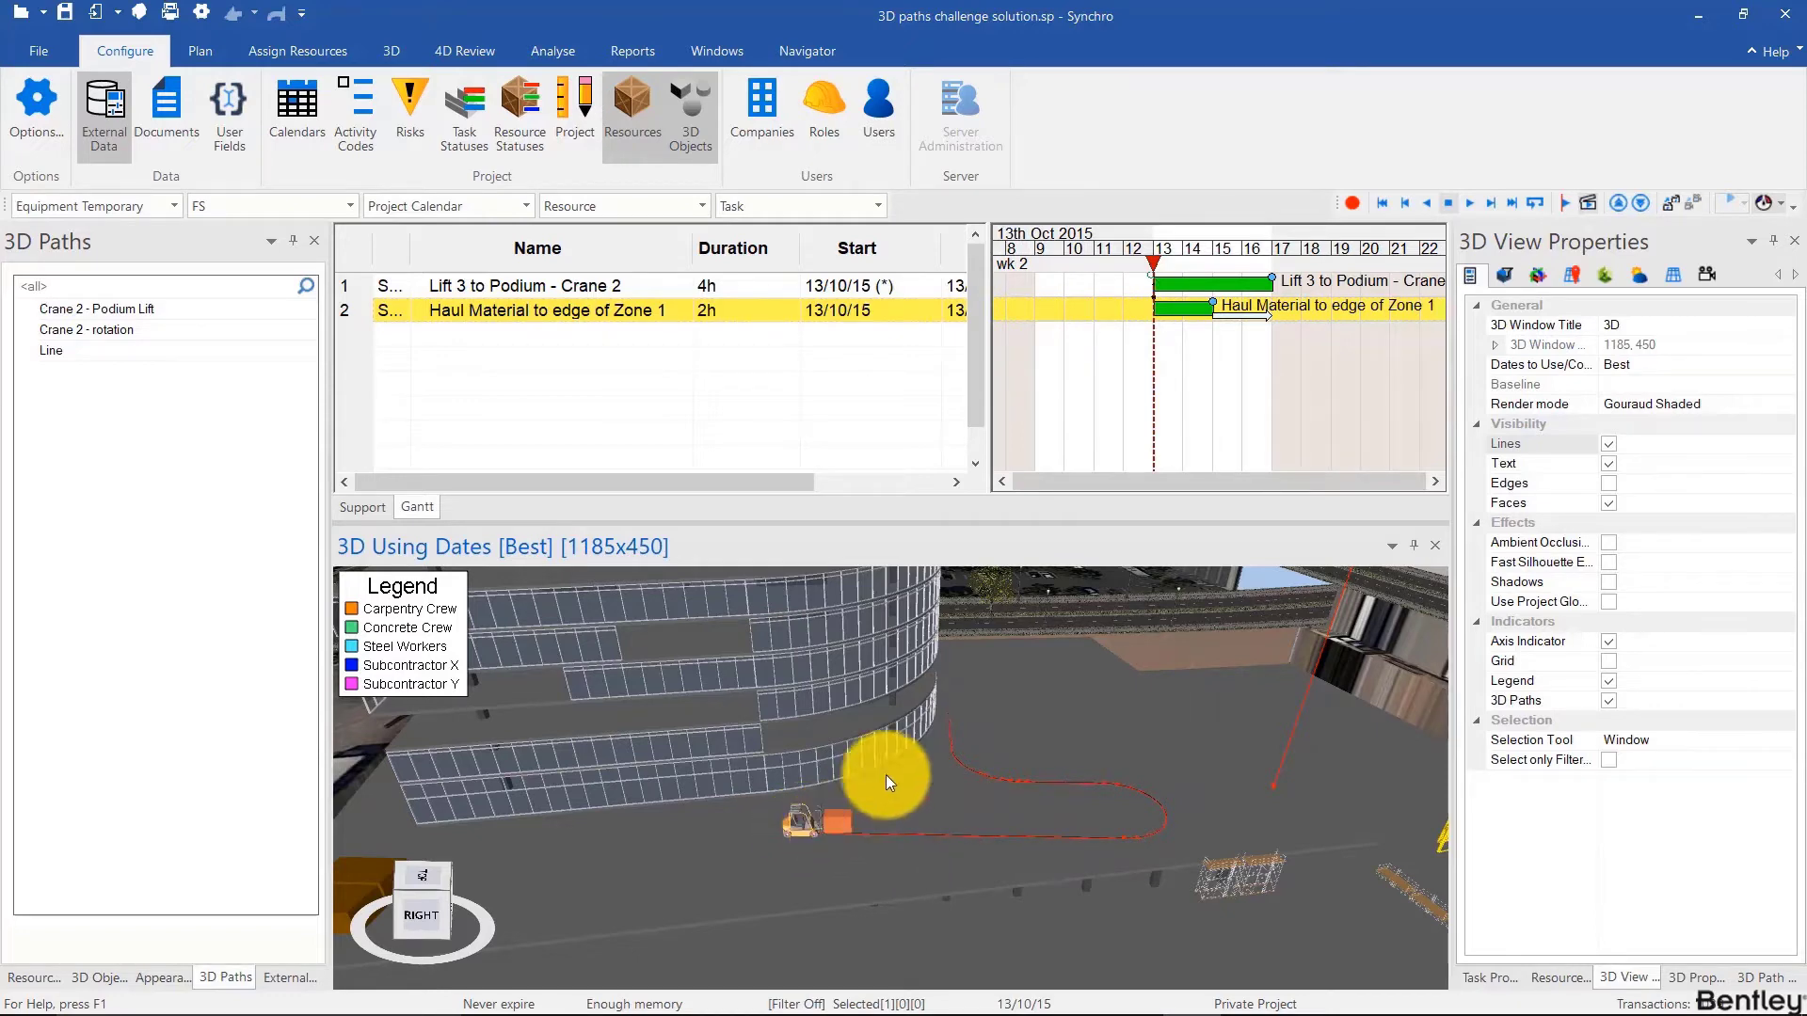
pyautogui.moveTo(1153, 264); pyautogui.dragTo(1215, 270)
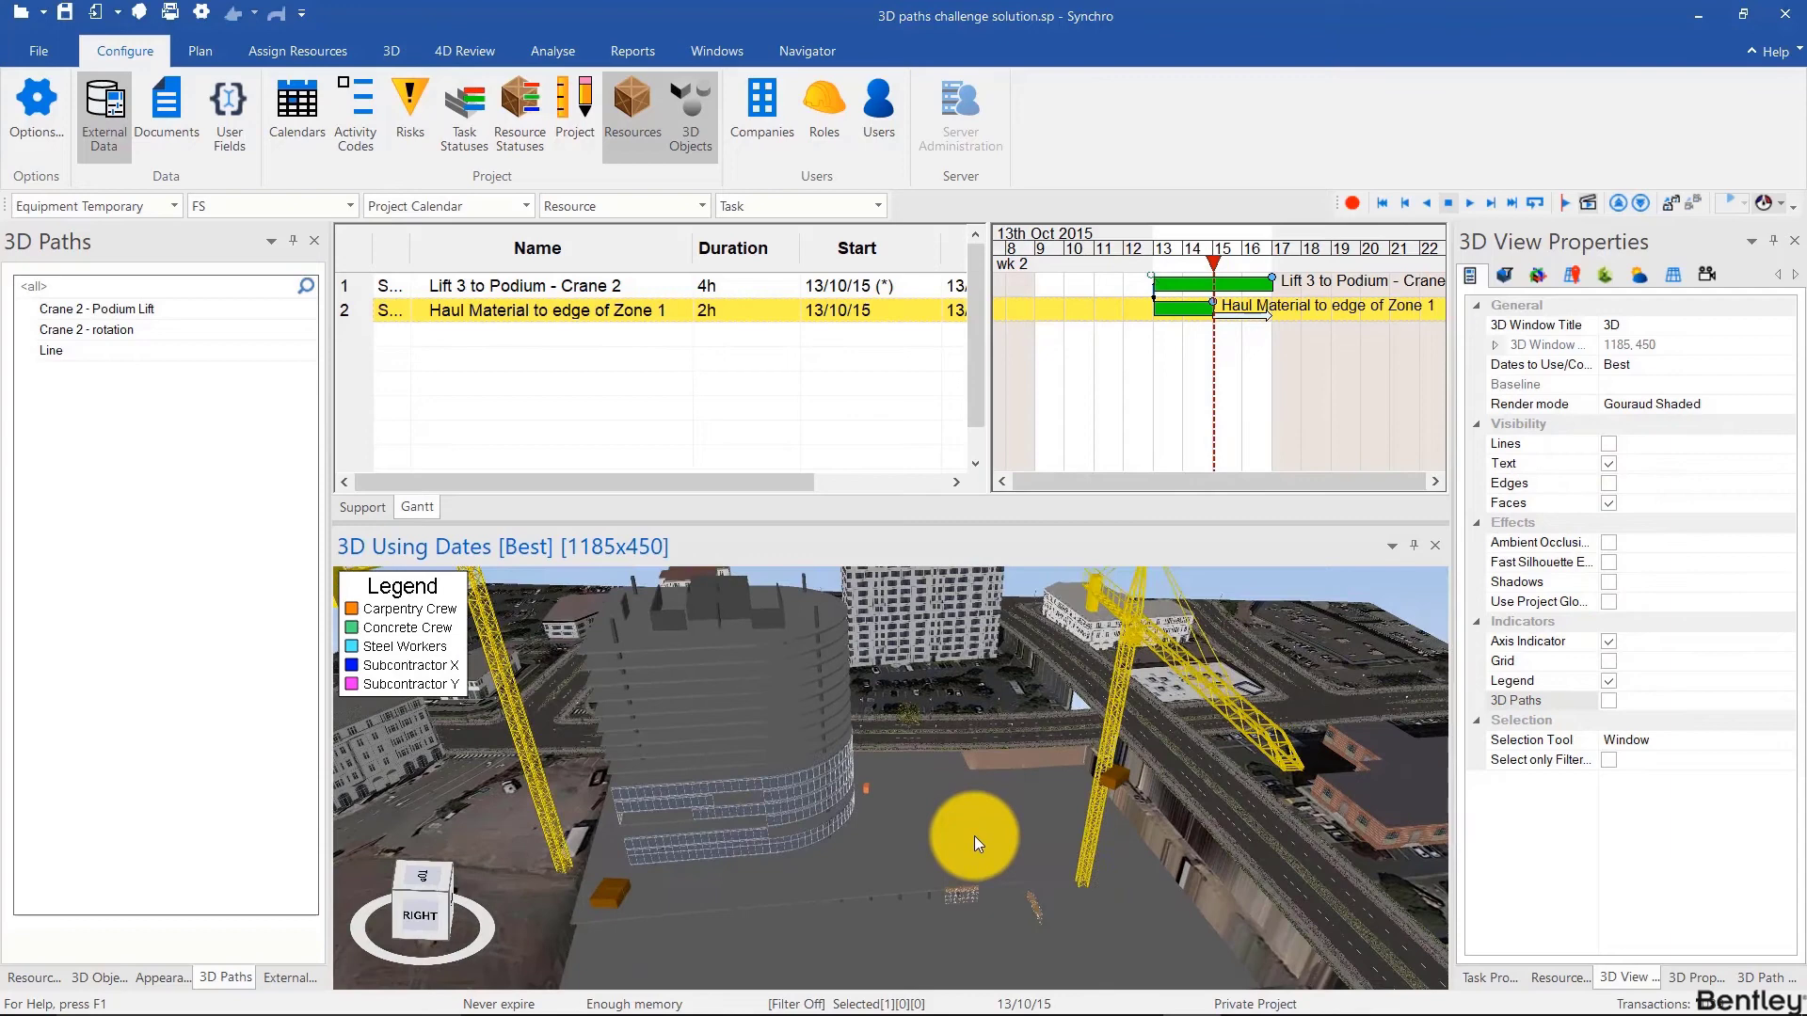
# Step: Scrub time across the Lift 3 to Podium bar and back to its start
pyautogui.moveTo(1150, 265); pyautogui.dragTo(1219, 280)
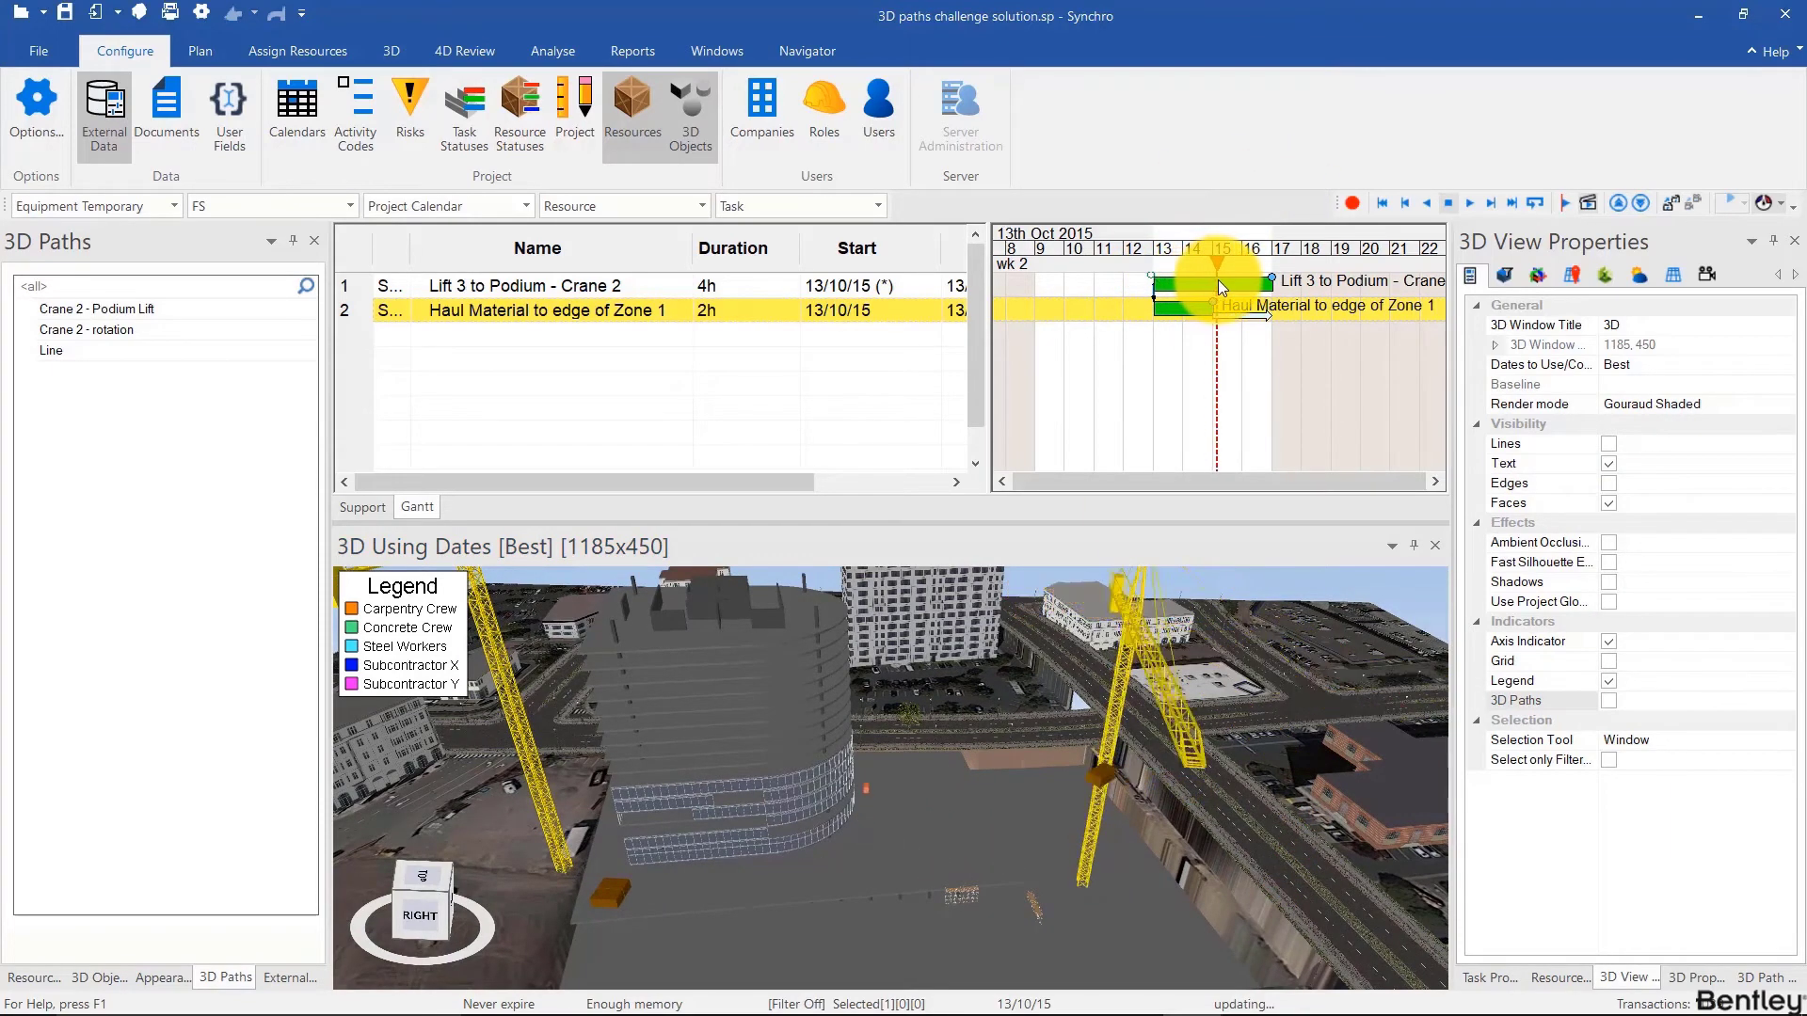
pyautogui.moveTo(1218, 279)
pyautogui.mouseDown()
pyautogui.moveTo(1278, 285)
pyautogui.moveTo(1241, 281)
pyautogui.mouseUp()
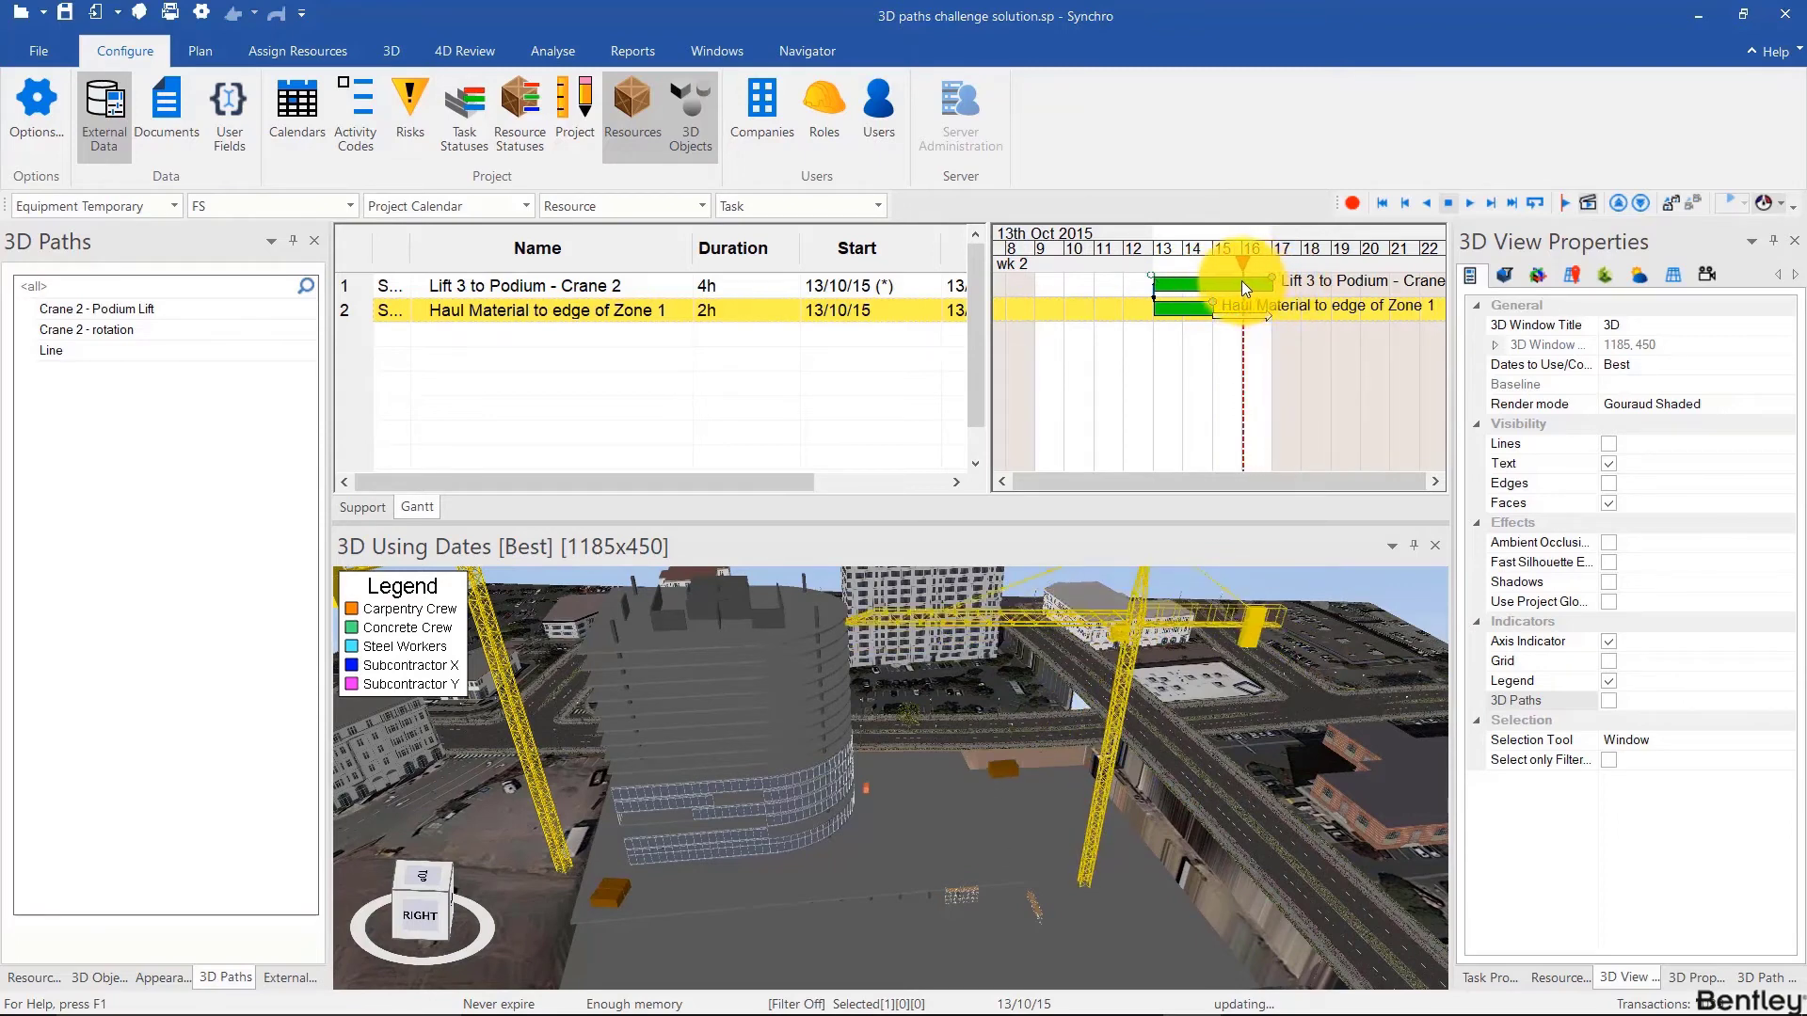
pyautogui.moveTo(1241, 281); pyautogui.dragTo(1150, 281)
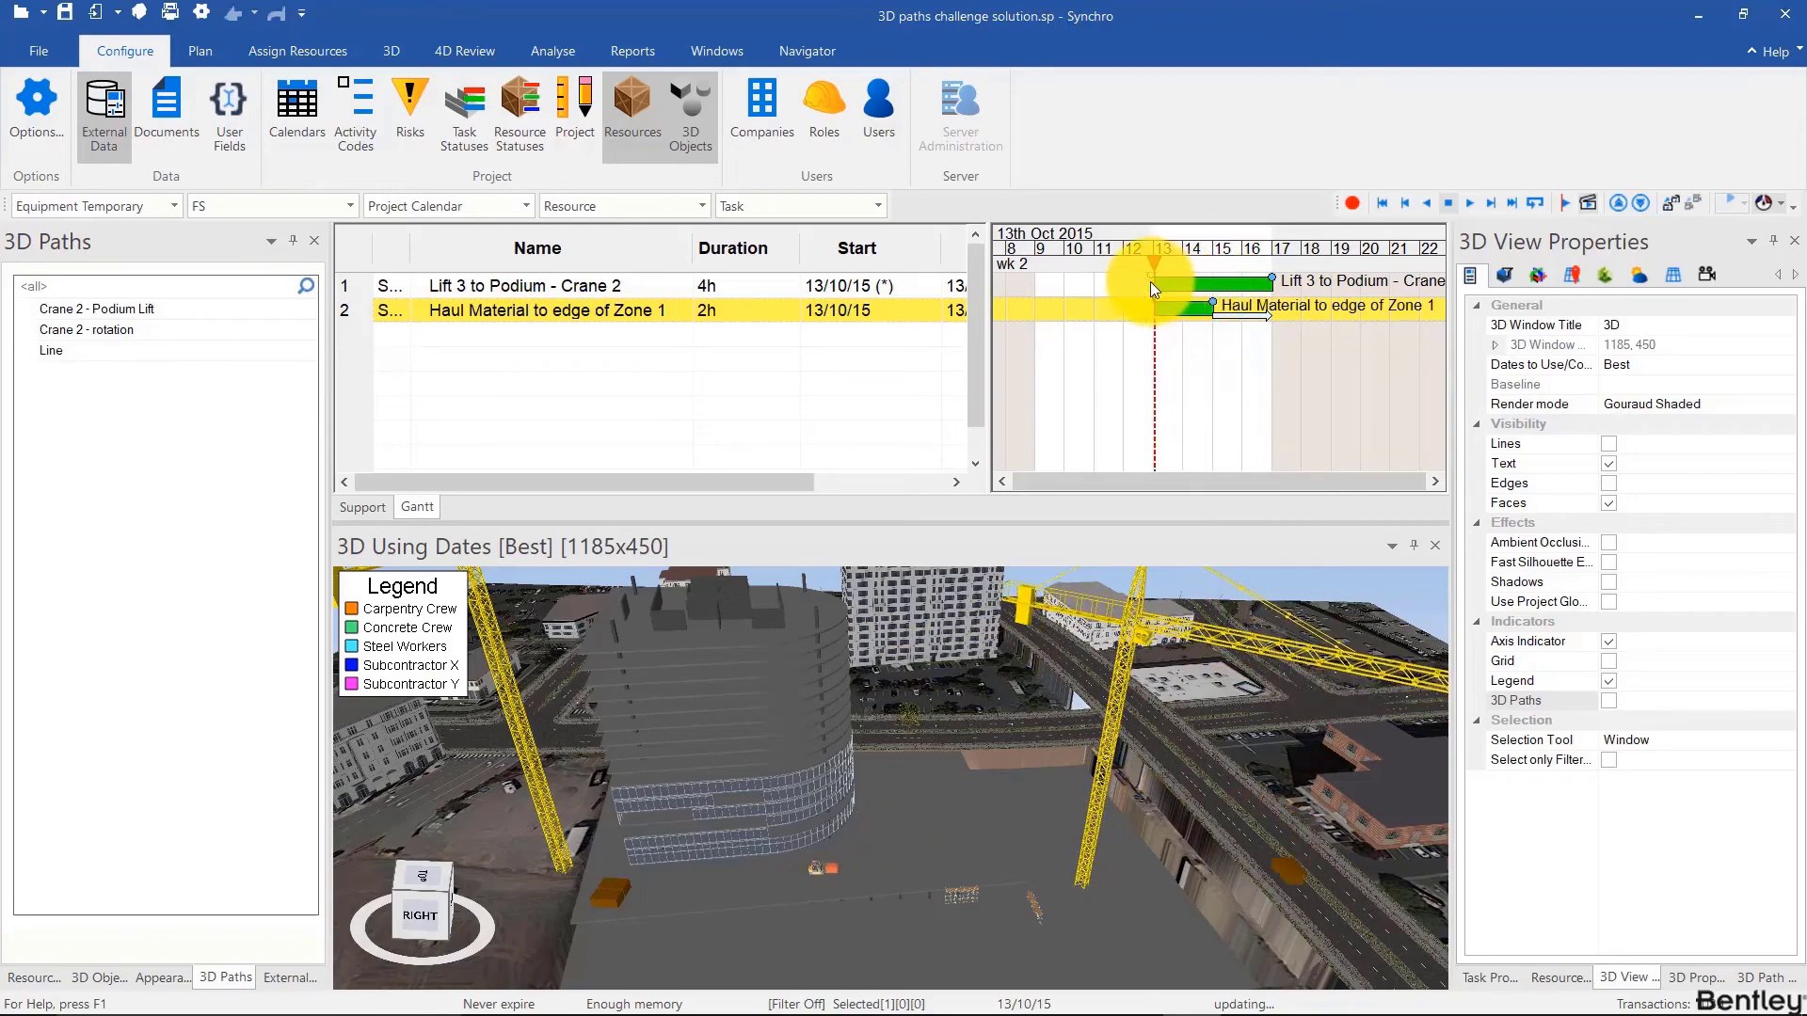